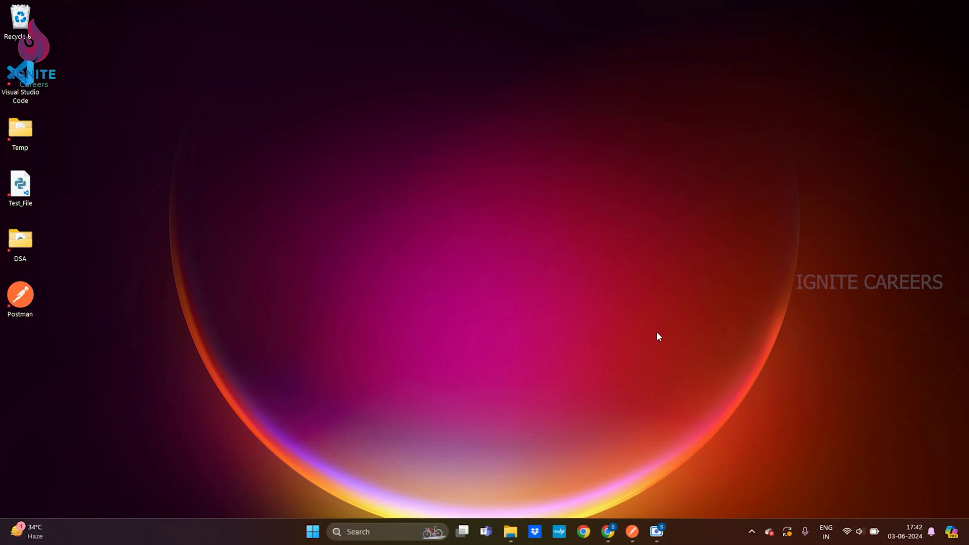
- Copy the Ignite Careers mock server URL in Postman, then minimise Postman
{"action": "left_click", "coordinate": [632, 531]}
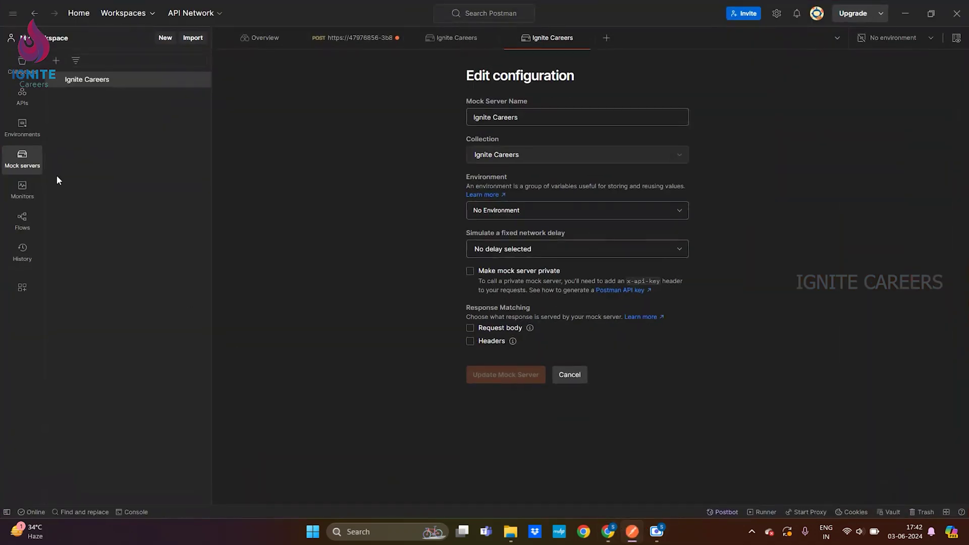
{"action": "left_click", "coordinate": [136, 85]}
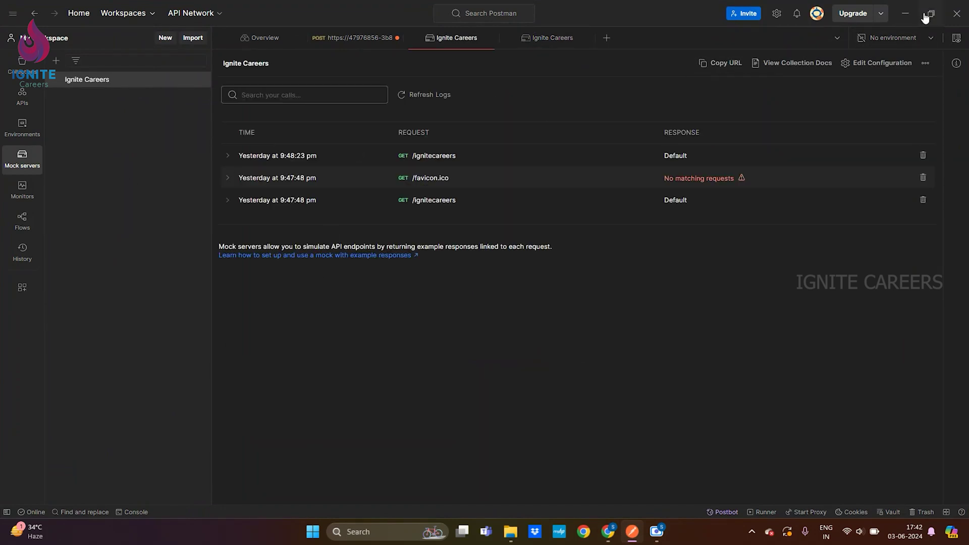
{"action": "left_click", "coordinate": [720, 63]}
{"action": "left_click", "coordinate": [905, 13]}
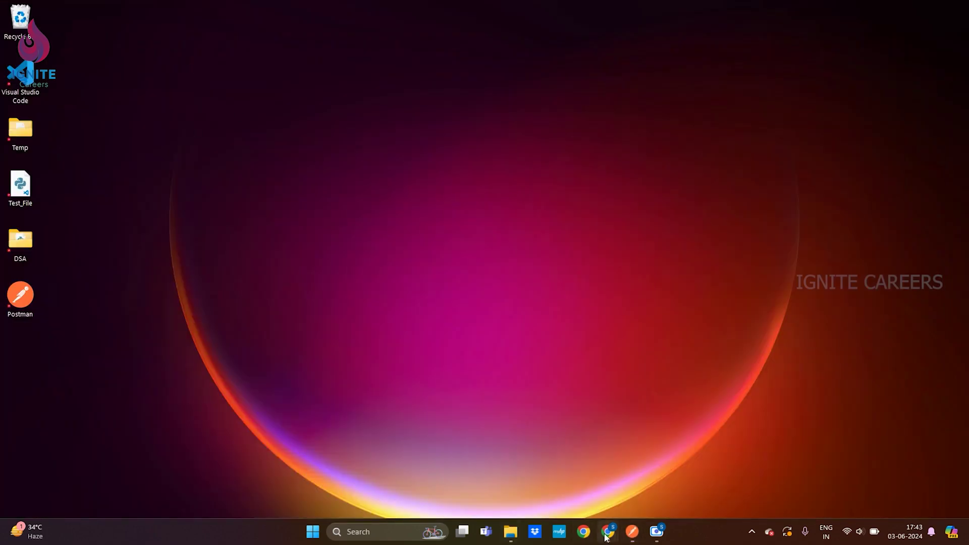
{"action": "mouse_move", "coordinate": [608, 532]}
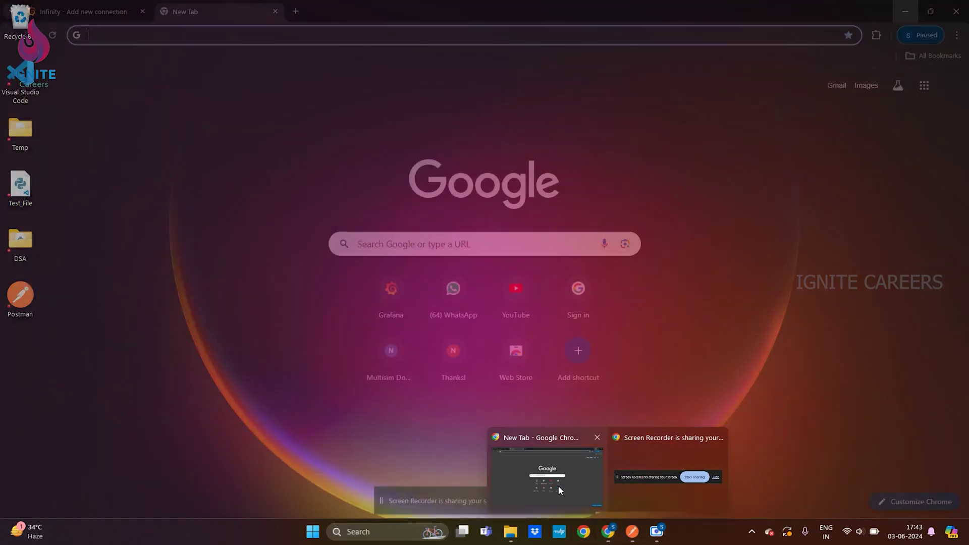
- Load the pasted mock server URL's /ignitecareers endpoint in a new Chrome tab
{"action": "left_click", "coordinate": [559, 486]}
{"action": "left_click", "coordinate": [224, 31]}
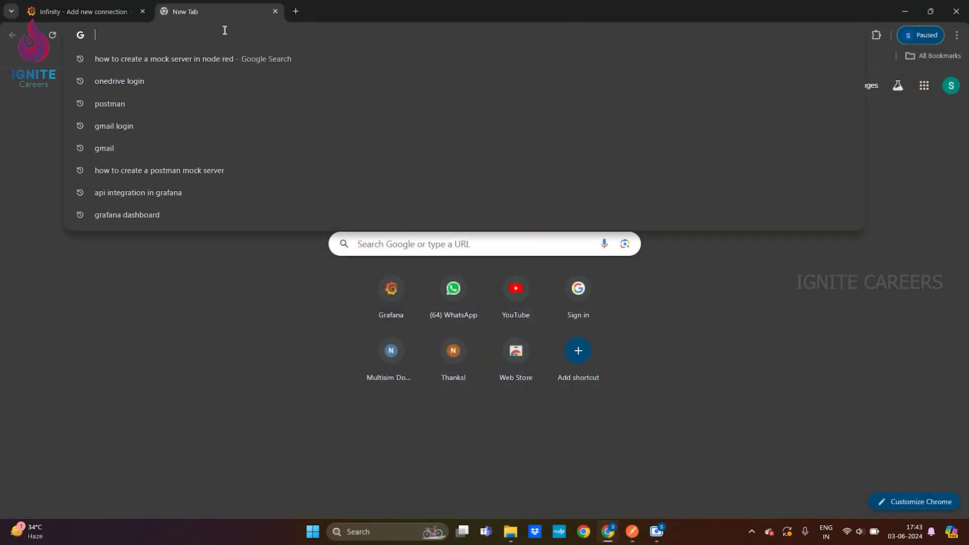
{"action": "key", "text": "ctrl+v"}
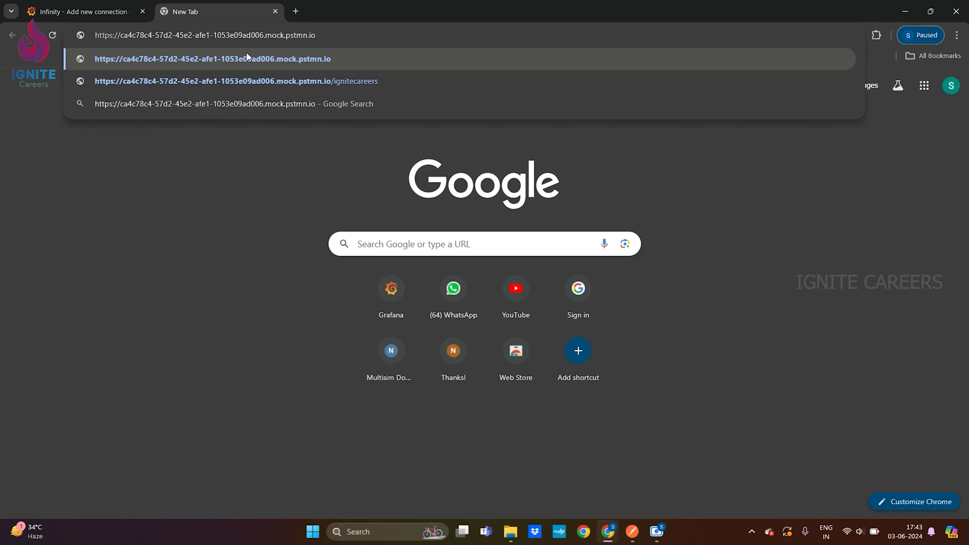
{"action": "type", "text": "/"}
{"action": "key", "text": "Return"}
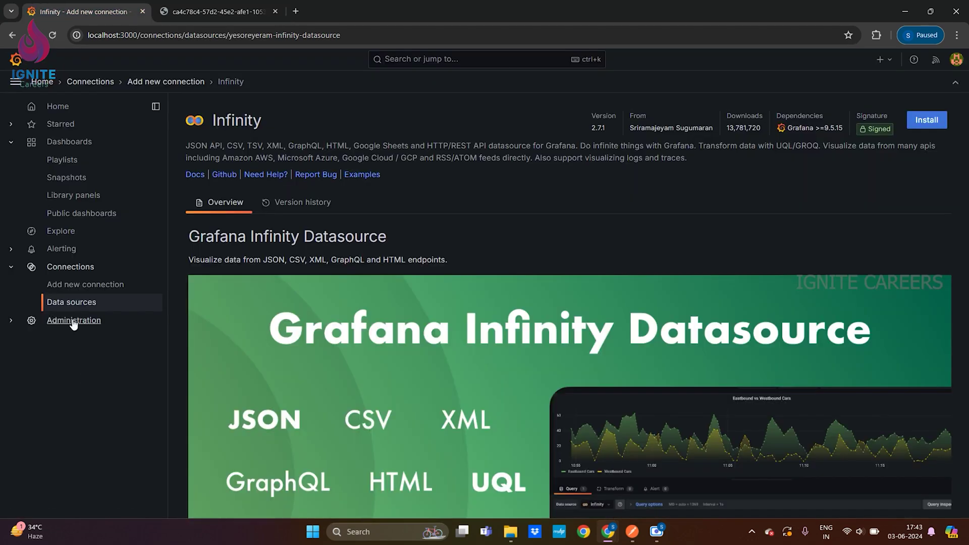
- Go from Data sources through Add new data source to Find more data source plugins
{"action": "left_click", "coordinate": [73, 303]}
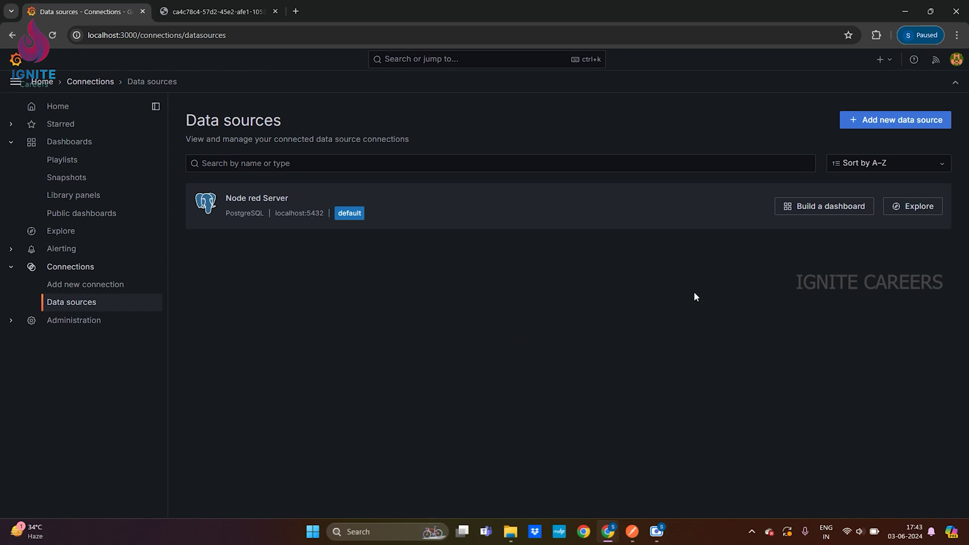
{"action": "left_click", "coordinate": [871, 125]}
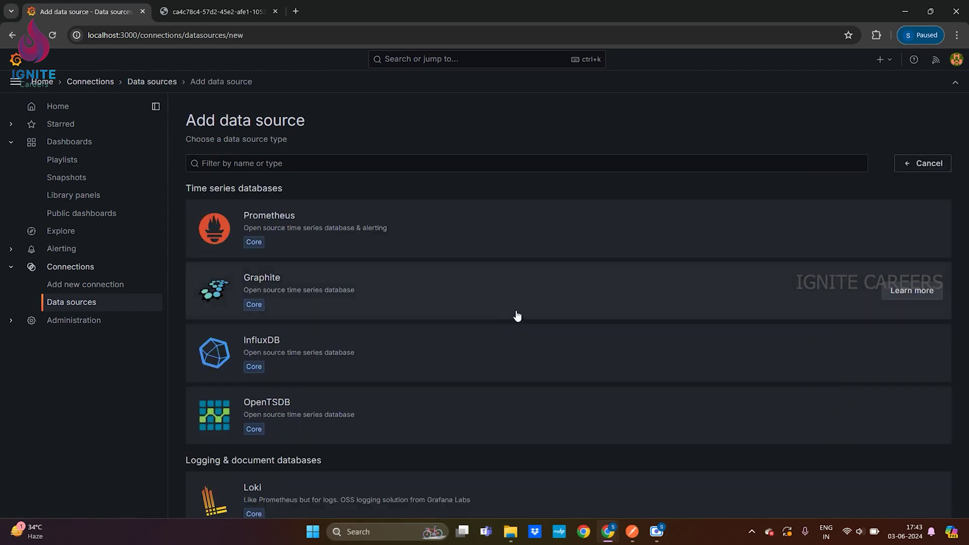
{"action": "scroll", "coordinate": [515, 316], "scroll_direction": "down", "scroll_amount": 5}
{"action": "scroll", "coordinate": [516, 324], "scroll_direction": "down", "scroll_amount": 5}
{"action": "scroll", "coordinate": [516, 323], "scroll_direction": "down", "scroll_amount": 10}
{"action": "scroll", "coordinate": [516, 322], "scroll_direction": "down", "scroll_amount": 10}
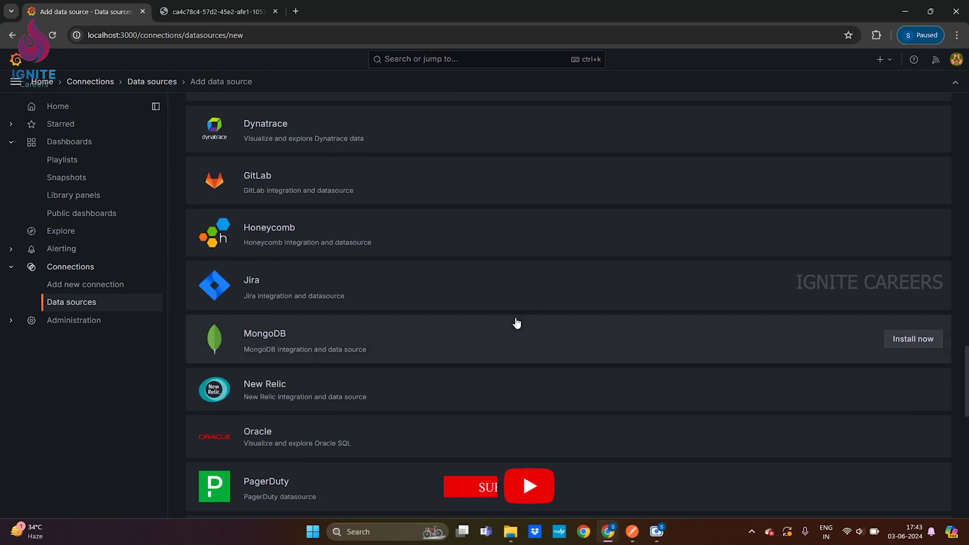
{"action": "scroll", "coordinate": [516, 322], "scroll_direction": "down", "scroll_amount": 10}
{"action": "scroll", "coordinate": [517, 321], "scroll_direction": "down", "scroll_amount": 5}
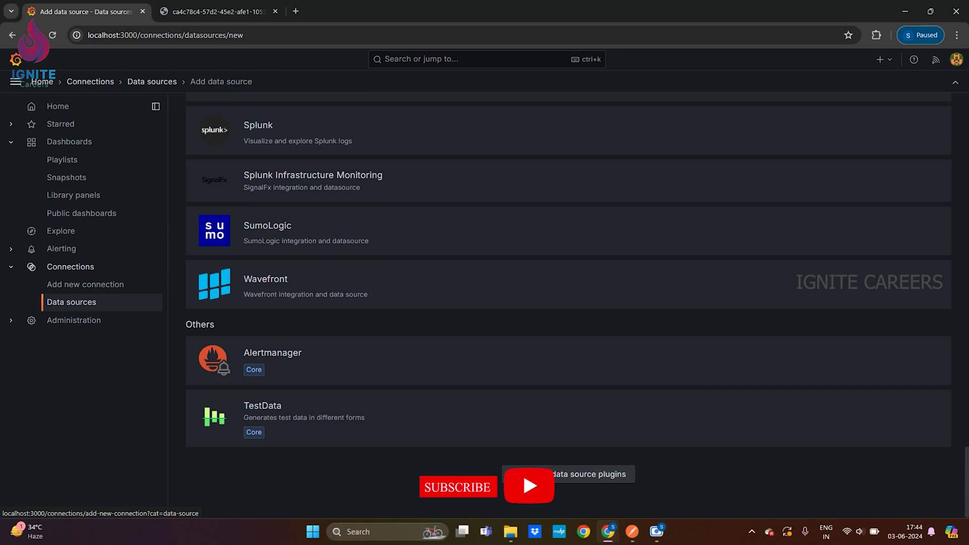
{"action": "left_click", "coordinate": [531, 475]}
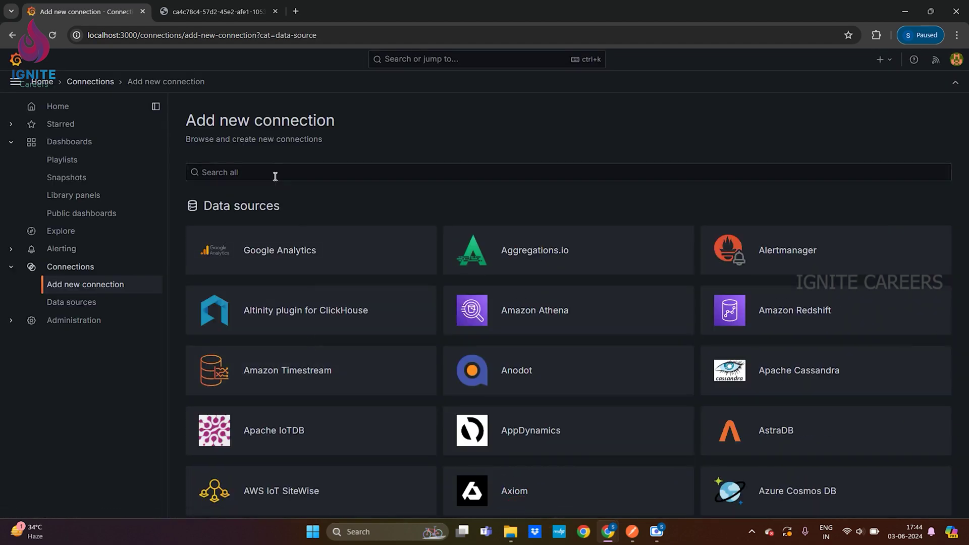
- Search the catalogue for 'infinity' and install the Infinity plugin
{"action": "left_click", "coordinate": [277, 170]}
{"action": "type", "text": "in"}
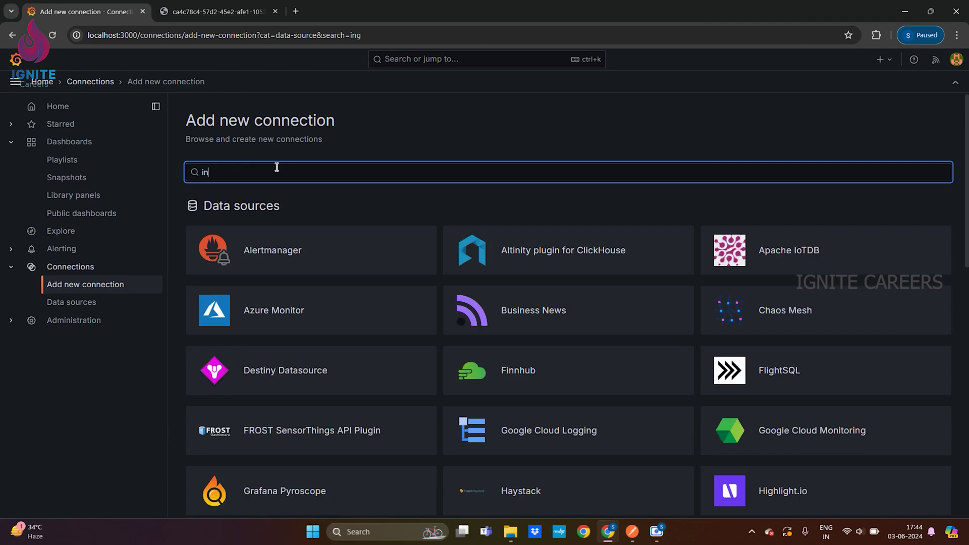
{"action": "type", "text": "gfin"}
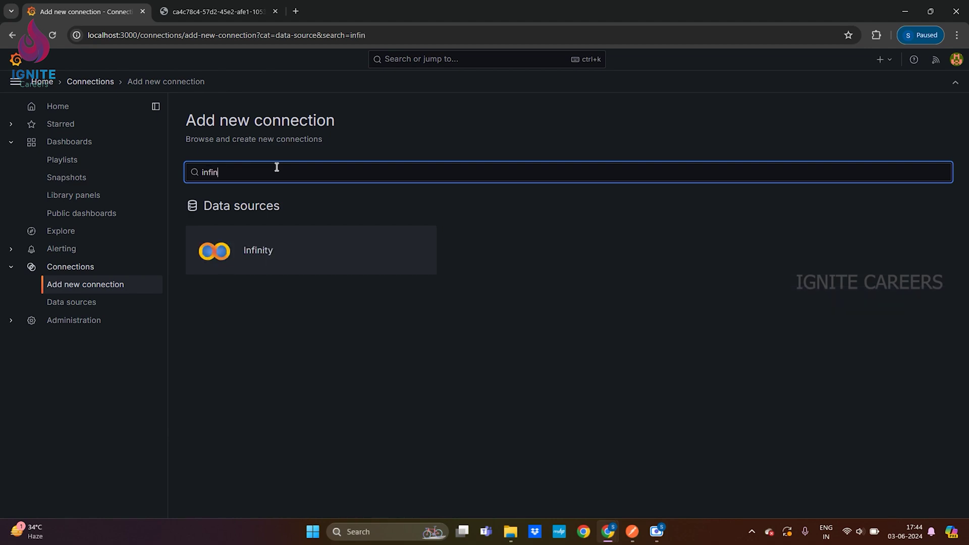
{"action": "type", "text": "ity"}
{"action": "left_click", "coordinate": [260, 254]}
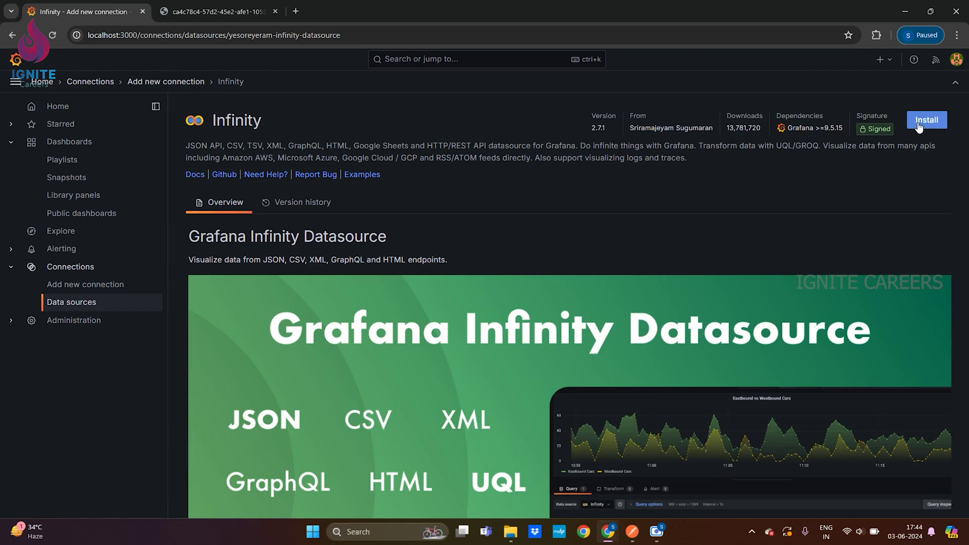
{"action": "left_click", "coordinate": [926, 122]}
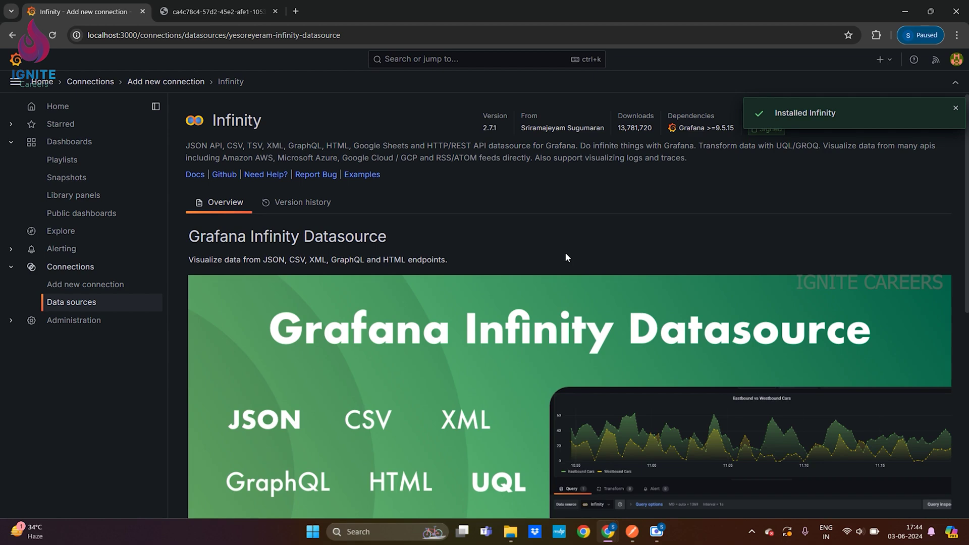
- Create a new data source from the installed Infinity plugin's page
{"action": "left_click", "coordinate": [956, 108]}
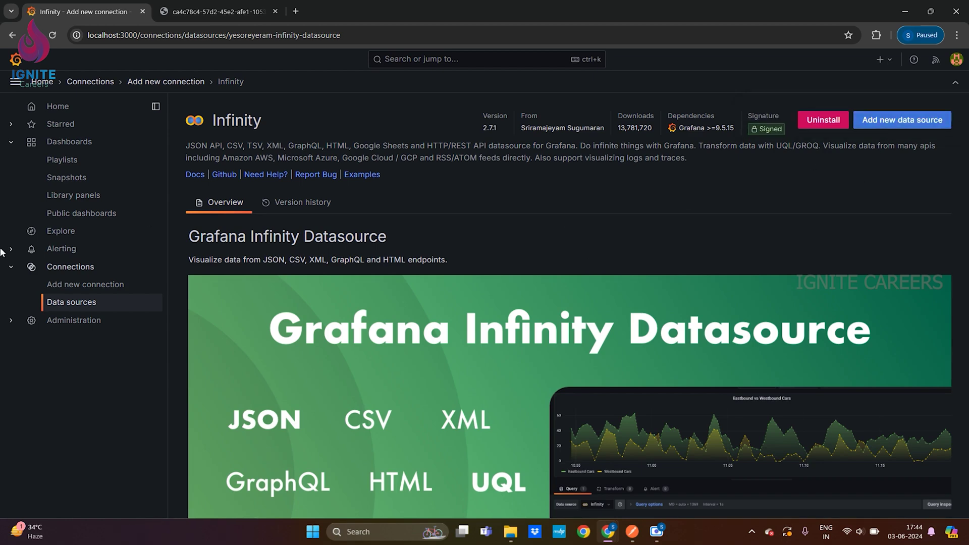
{"action": "left_click", "coordinate": [81, 287]}
{"action": "left_click", "coordinate": [289, 172]}
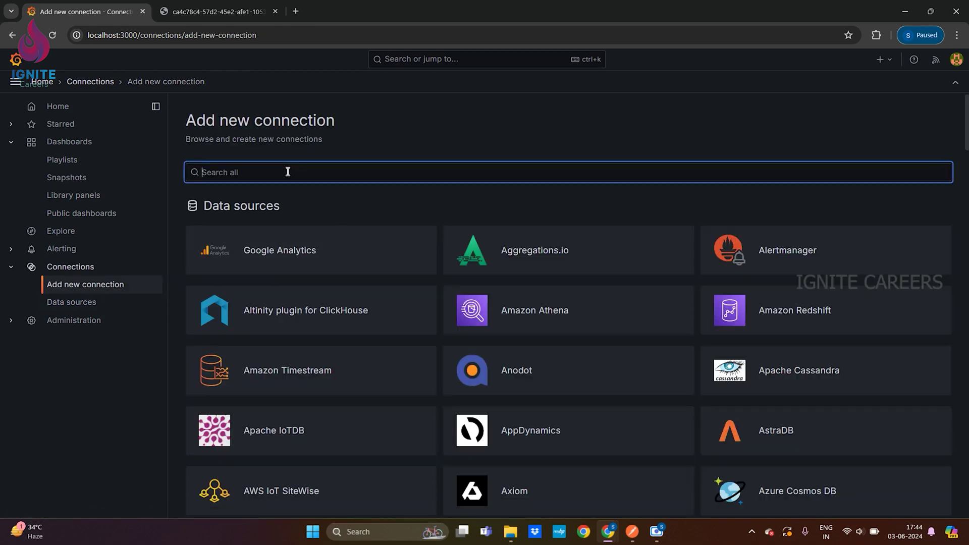
{"action": "type", "text": "in"}
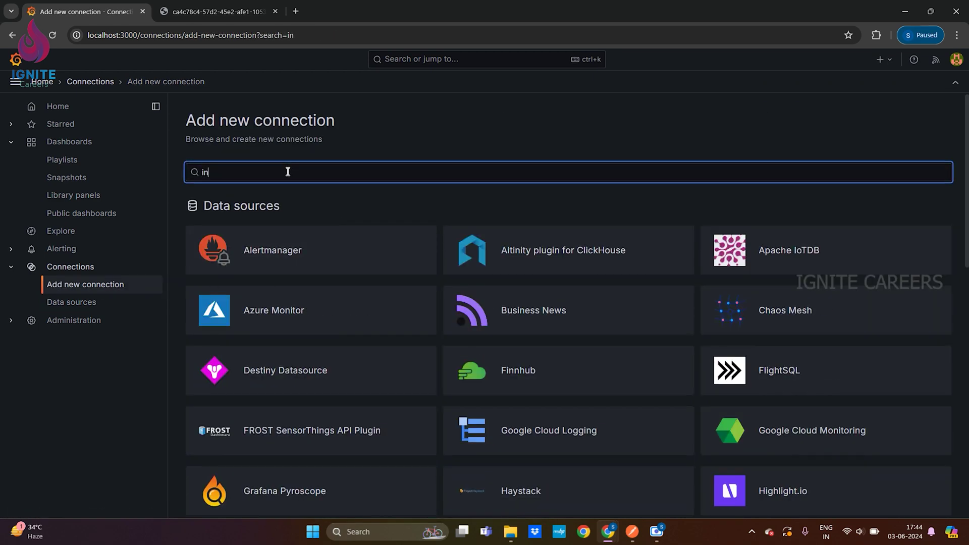
{"action": "type", "text": "f"}
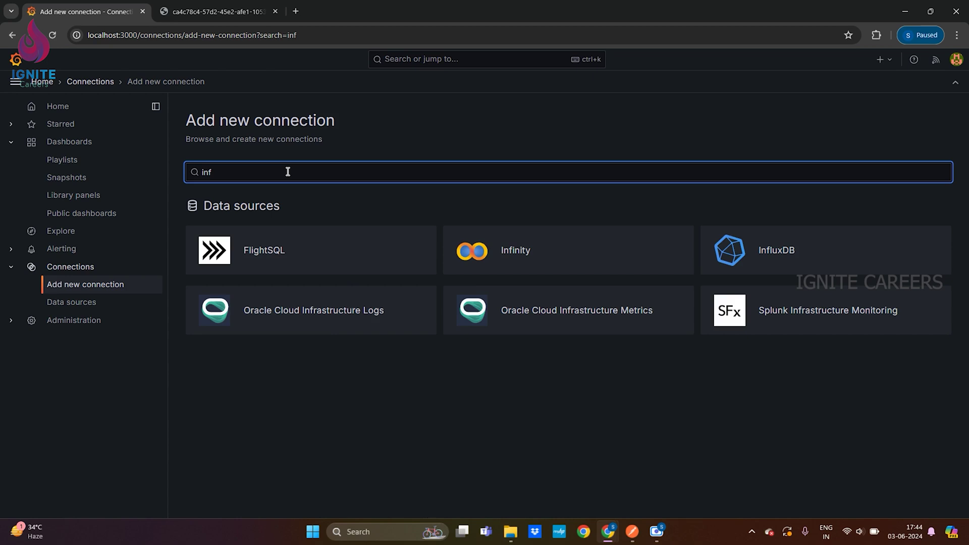
{"action": "left_click", "coordinate": [522, 251]}
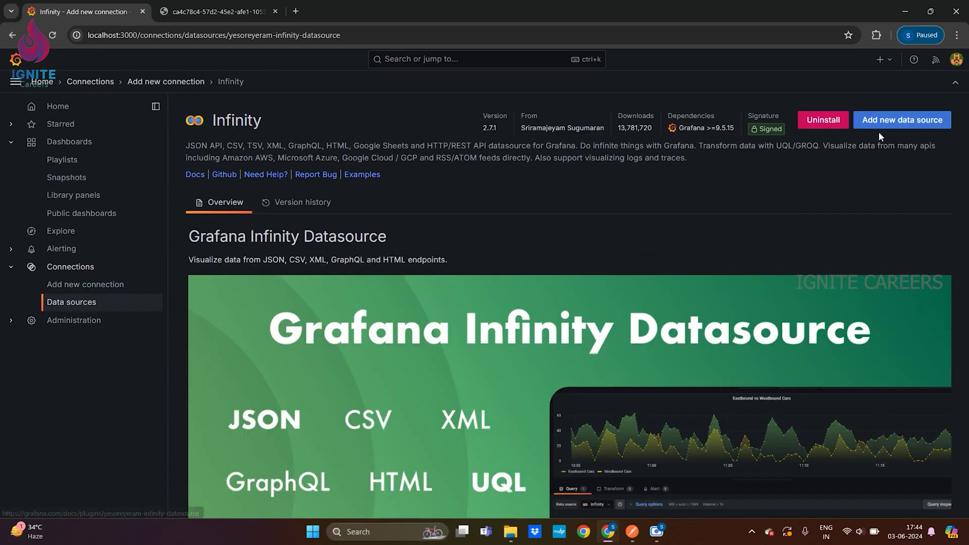
{"action": "left_click", "coordinate": [883, 123]}
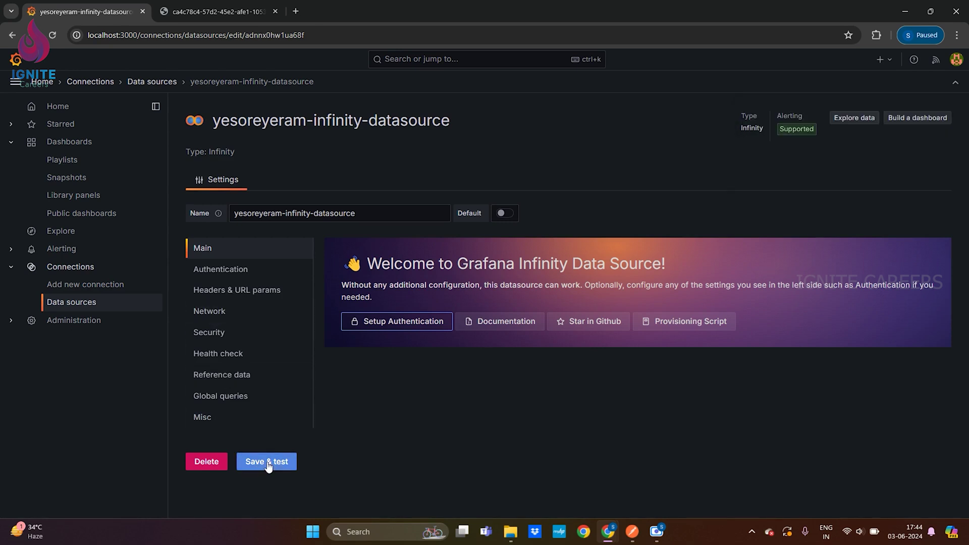
- Rename the data source to 'Infinity API' and save and test it
{"action": "left_click_drag", "start_coordinate": [379, 213], "coordinate": [196, 217]}
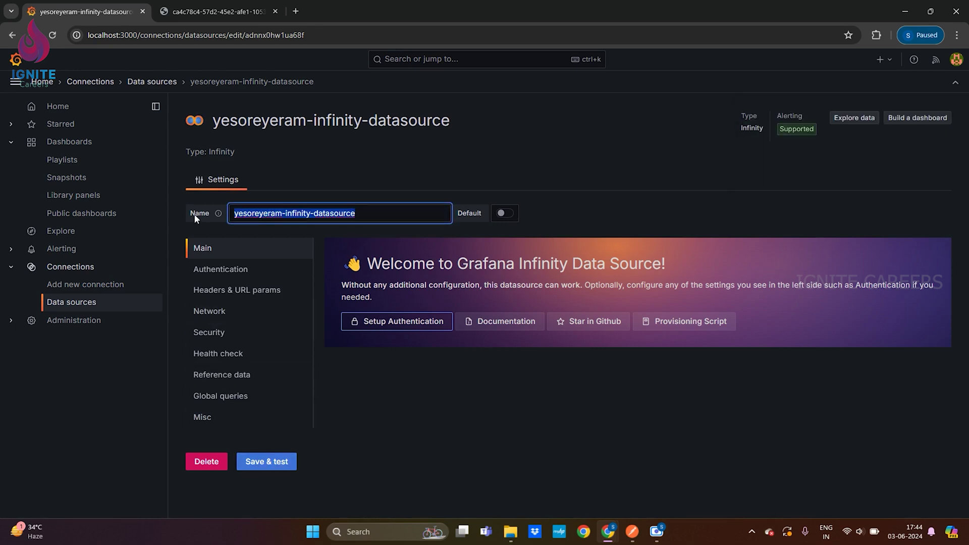
{"action": "key", "text": "BackSpace"}
{"action": "type", "text": "In"}
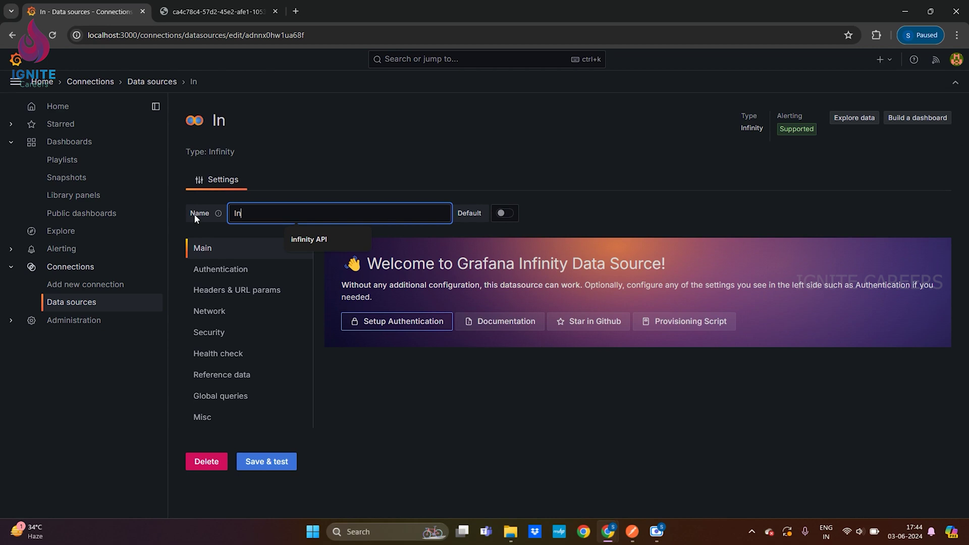
{"action": "type", "text": "fi"}
{"action": "type", "text": "nity AP"}
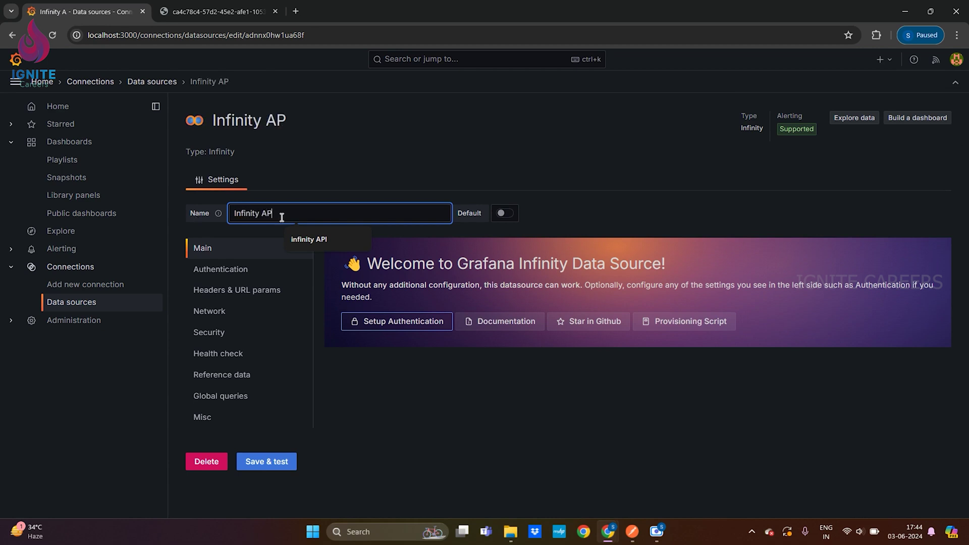
{"action": "type", "text": "I"}
{"action": "left_click", "coordinate": [427, 405]}
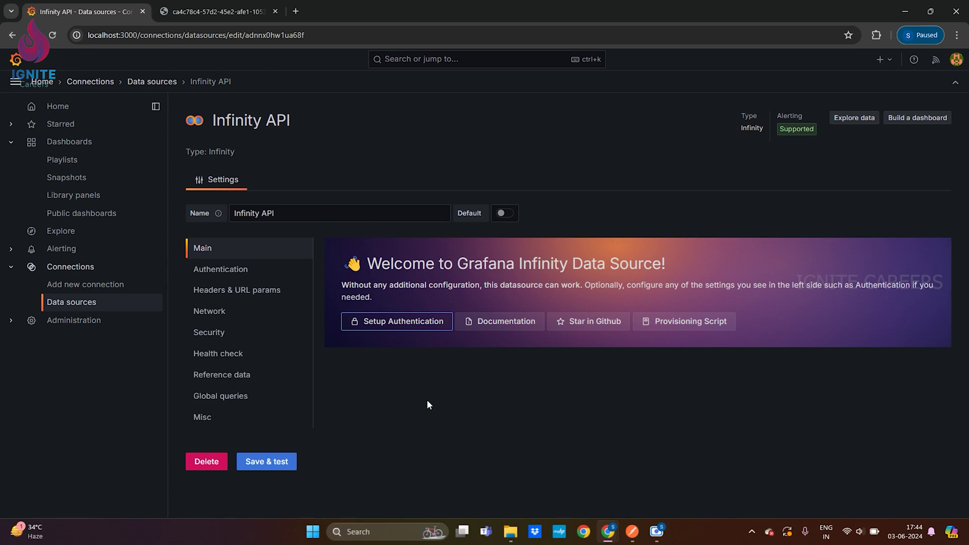
{"action": "left_click", "coordinate": [268, 464]}
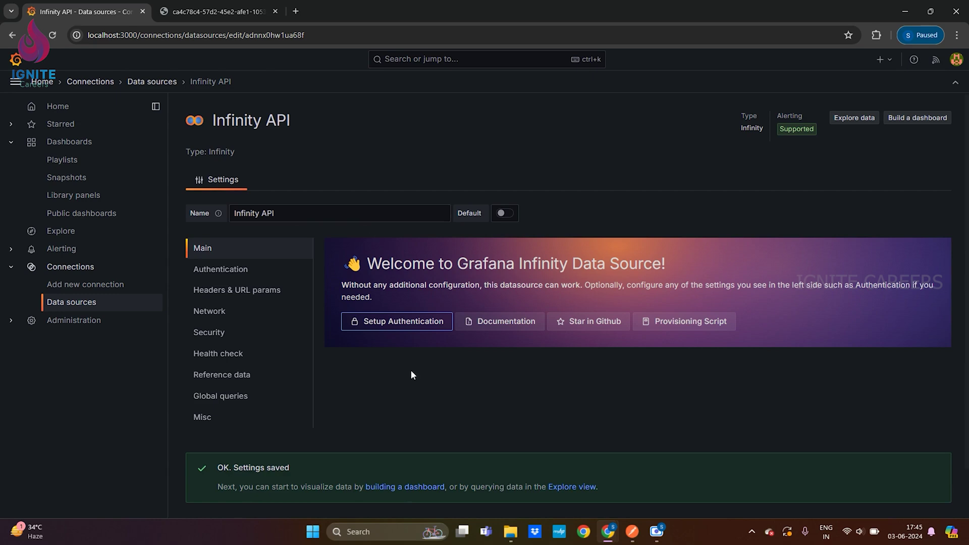
- Go via Add new connection to the Data sources list showing Infinity API and Node red Server
{"action": "left_click", "coordinate": [79, 291]}
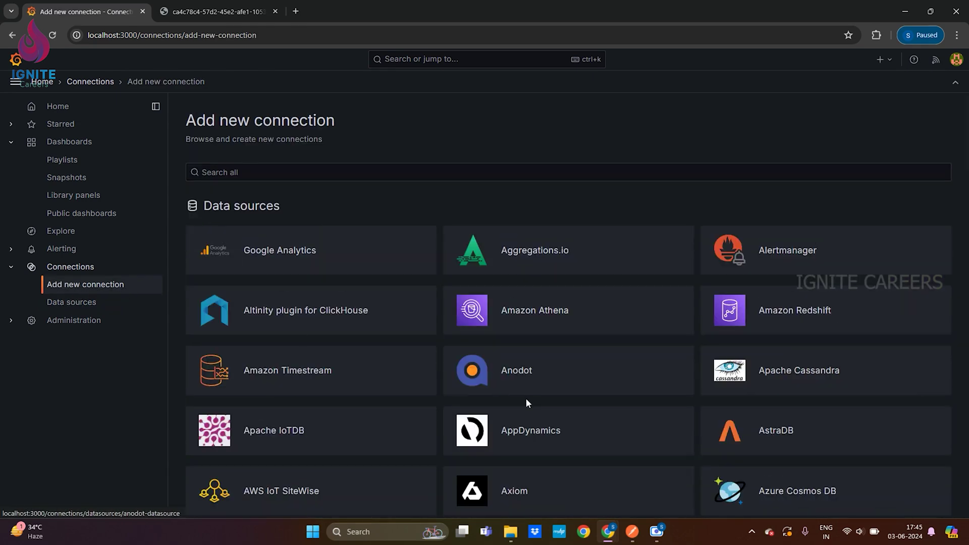
{"action": "scroll", "coordinate": [525, 398], "scroll_direction": "down", "scroll_amount": 3}
{"action": "scroll", "coordinate": [533, 409], "scroll_direction": "down", "scroll_amount": 5}
{"action": "scroll", "coordinate": [533, 409], "scroll_direction": "down", "scroll_amount": 4}
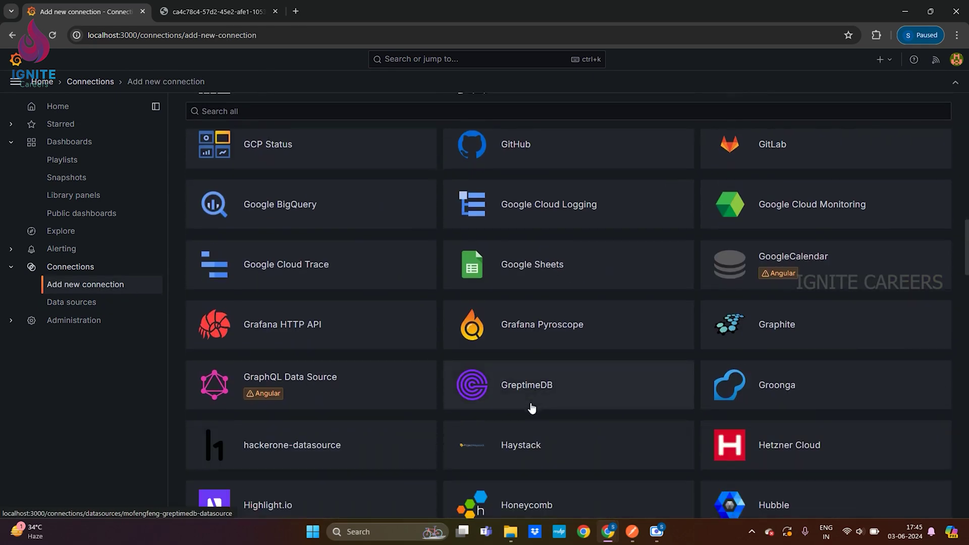
{"action": "scroll", "coordinate": [530, 404], "scroll_direction": "down", "scroll_amount": 6}
{"action": "scroll", "coordinate": [534, 402], "scroll_direction": "up", "scroll_amount": 12}
{"action": "scroll", "coordinate": [537, 401], "scroll_direction": "up", "scroll_amount": 5}
{"action": "scroll", "coordinate": [303, 341], "scroll_direction": "up", "scroll_amount": 2}
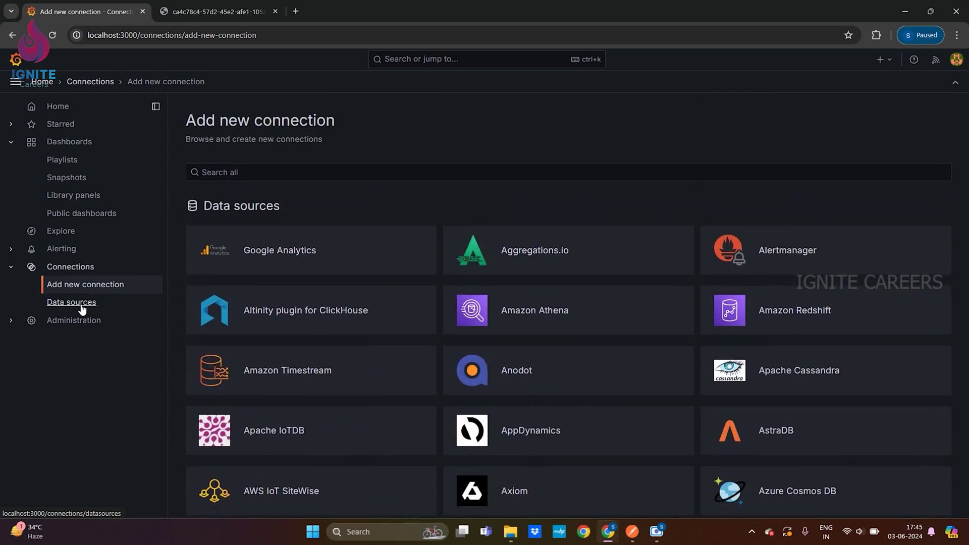
{"action": "left_click", "coordinate": [68, 305]}
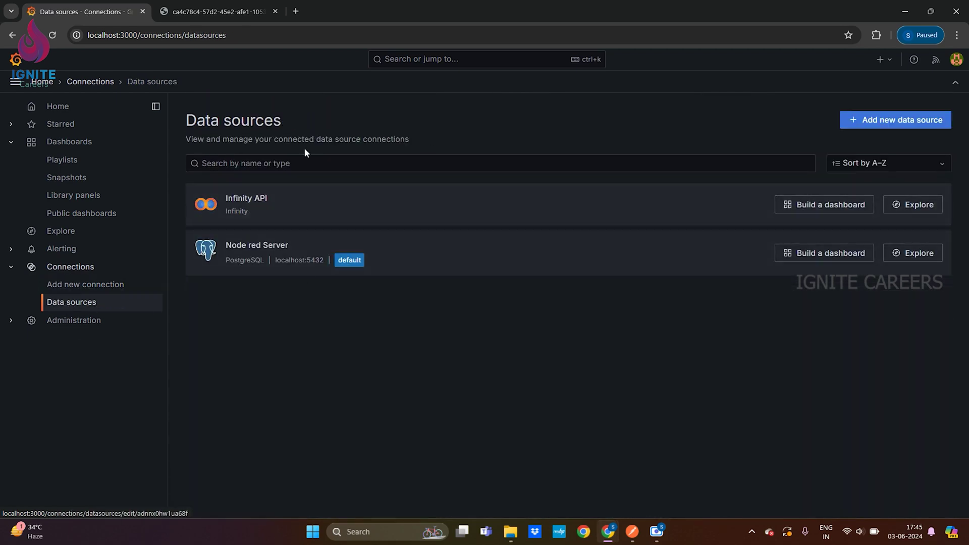
- Build a dashboard and add a visualization using Infinity API as its data source
{"action": "left_click", "coordinate": [816, 205]}
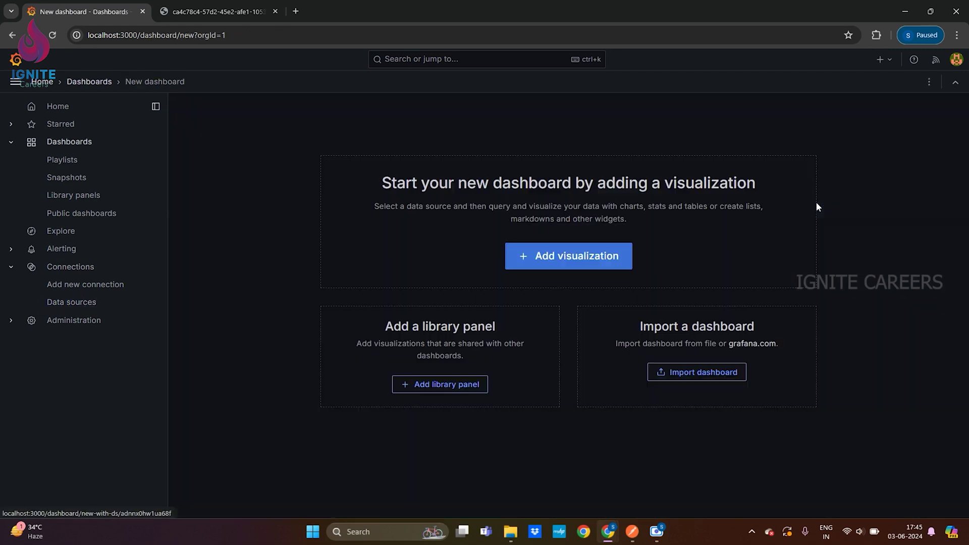
{"action": "left_click", "coordinate": [545, 257]}
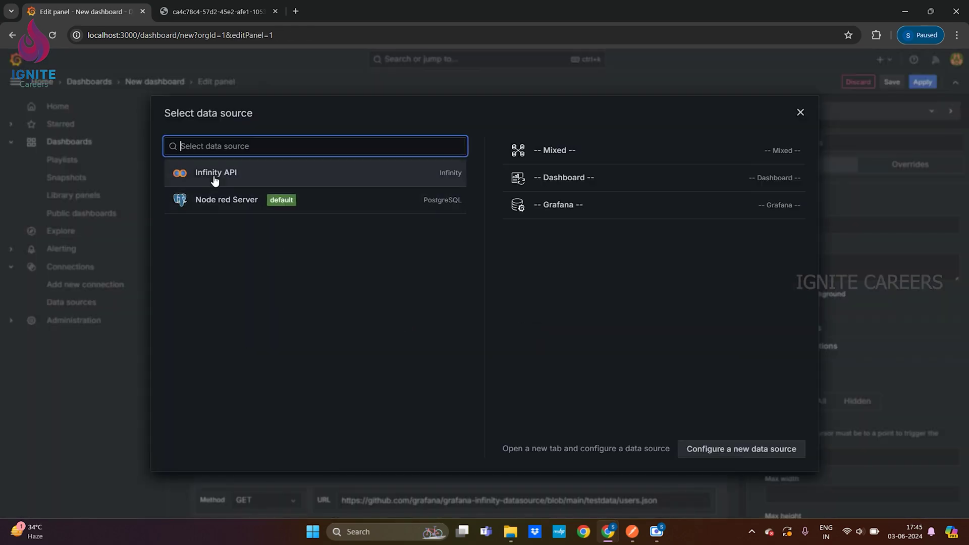
{"action": "left_click", "coordinate": [214, 176]}
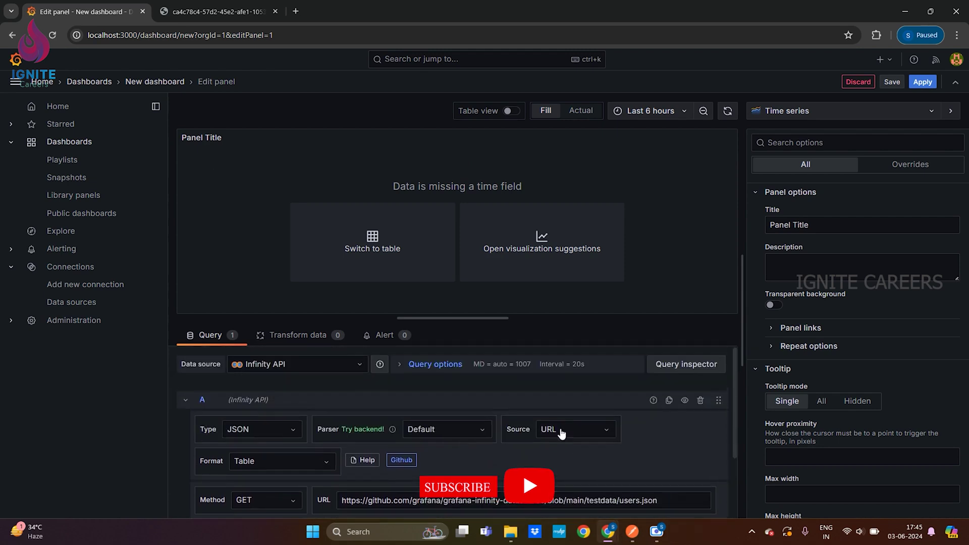
{"action": "left_click", "coordinate": [463, 427]}
{"action": "left_click", "coordinate": [463, 426]}
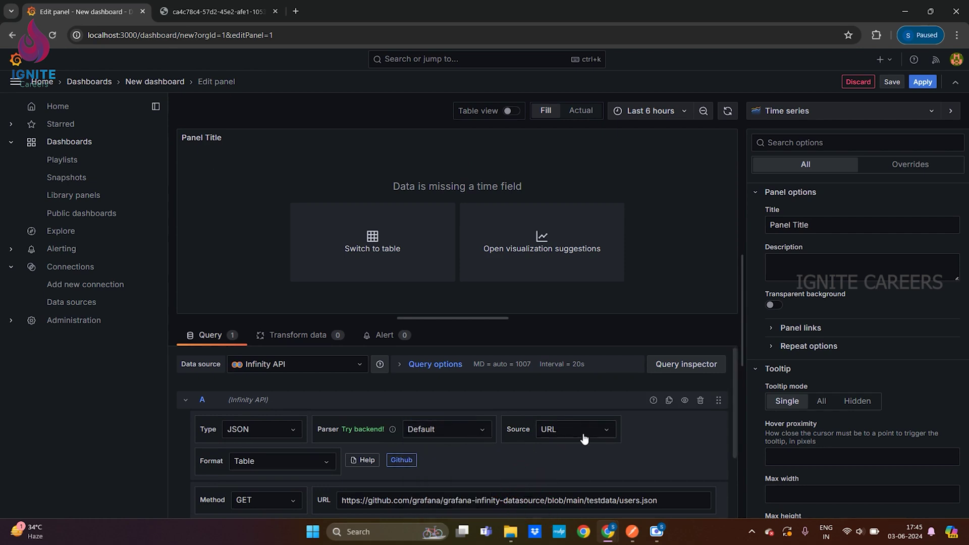
{"action": "left_click", "coordinate": [568, 429]}
{"action": "scroll", "coordinate": [516, 474], "scroll_direction": "down", "scroll_amount": 1}
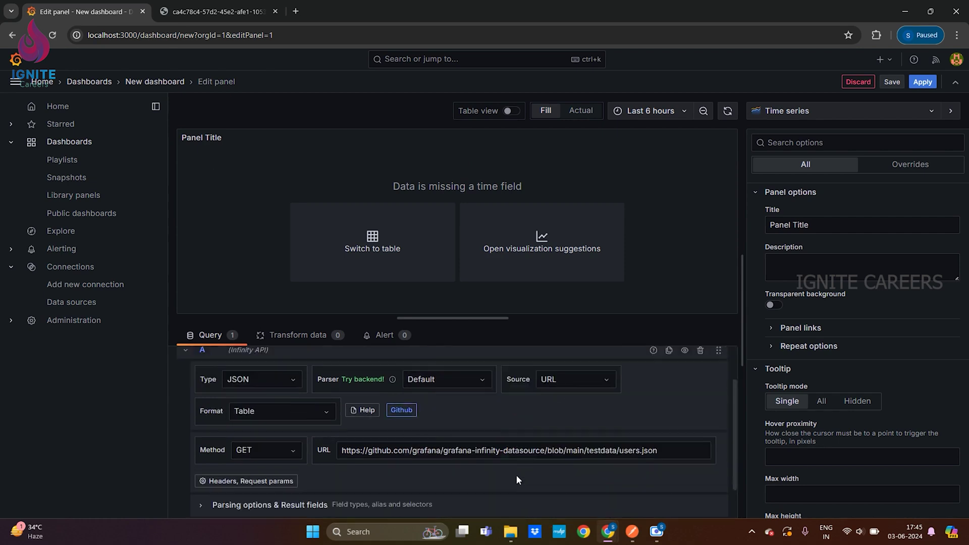
{"action": "scroll", "coordinate": [457, 502], "scroll_direction": "down", "scroll_amount": 1}
{"action": "left_click_drag", "start_coordinate": [344, 409], "coordinate": [641, 409]}
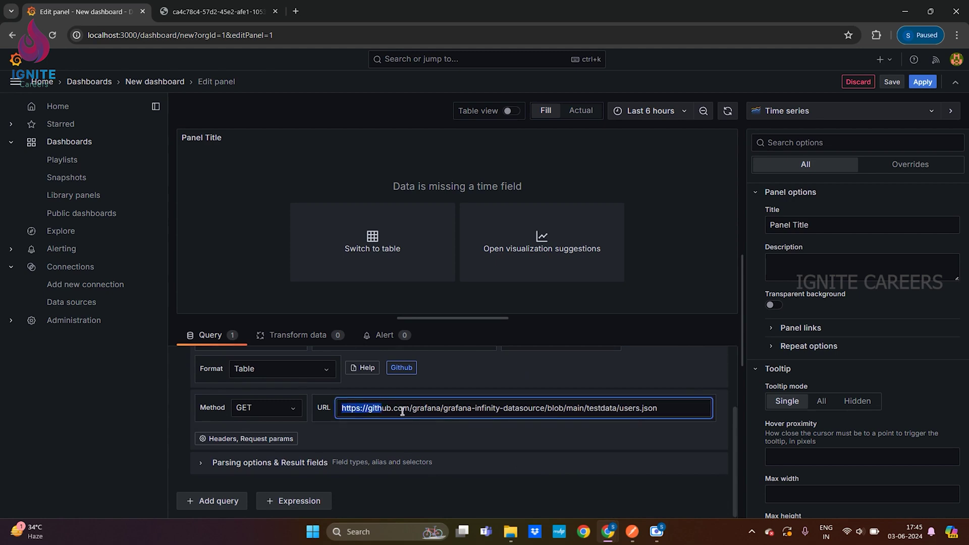
{"action": "key", "text": "End"}
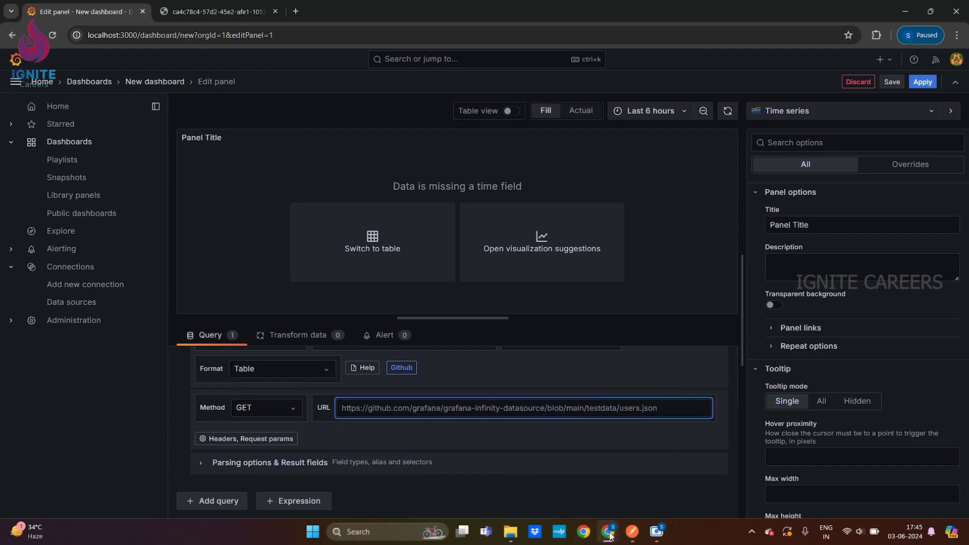
{"action": "mouse_move", "coordinate": [608, 531]}
{"action": "left_click", "coordinate": [633, 483]}
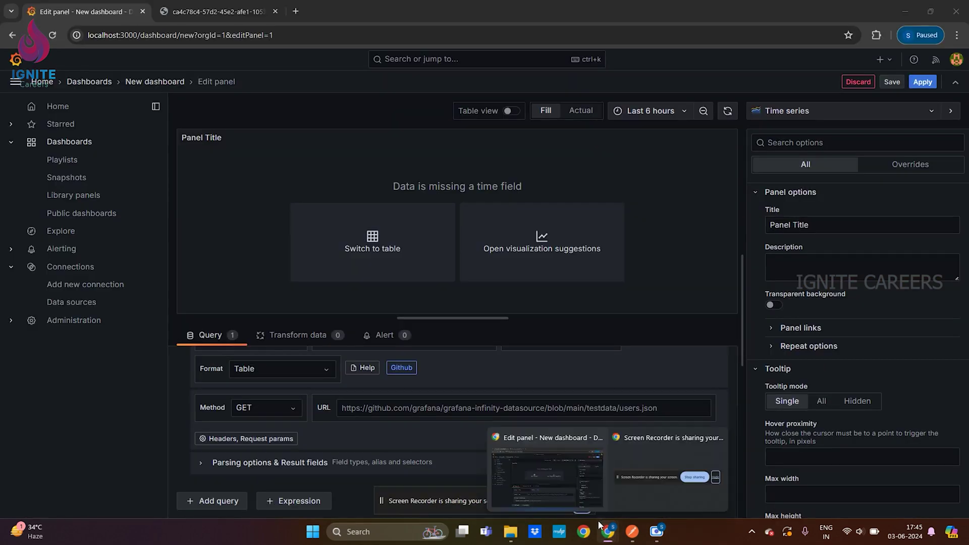
- Copy the /ignitecareers mock API address from Chrome's second tab and return to Grafana
{"action": "left_click", "coordinate": [217, 11]}
{"action": "left_click", "coordinate": [343, 35]}
{"action": "key", "text": "ctrl+a"}
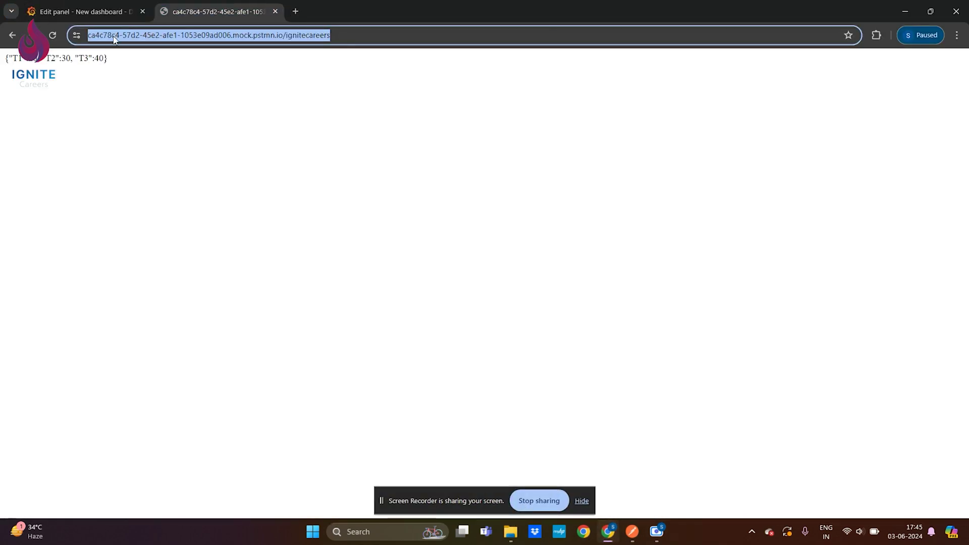
{"action": "right_click", "coordinate": [114, 36]}
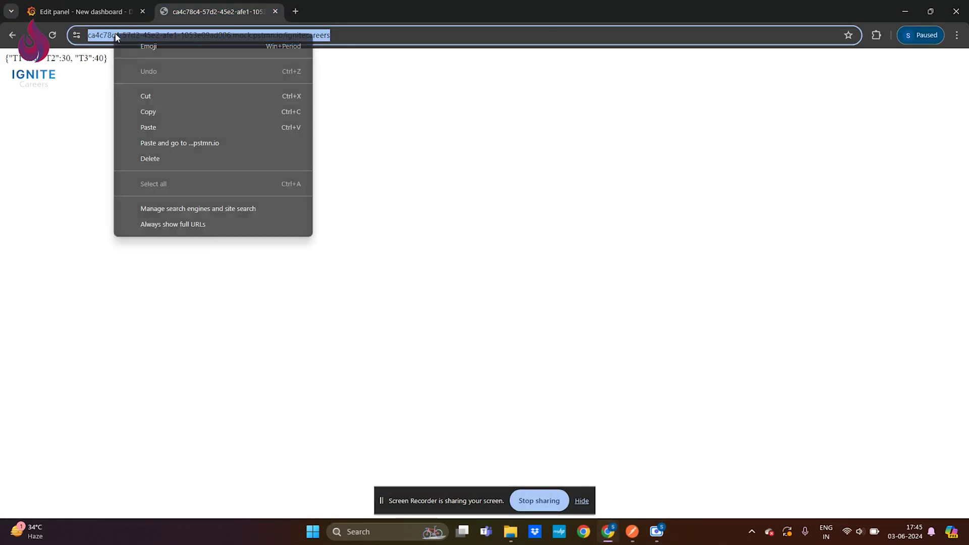
{"action": "left_click", "coordinate": [155, 112]}
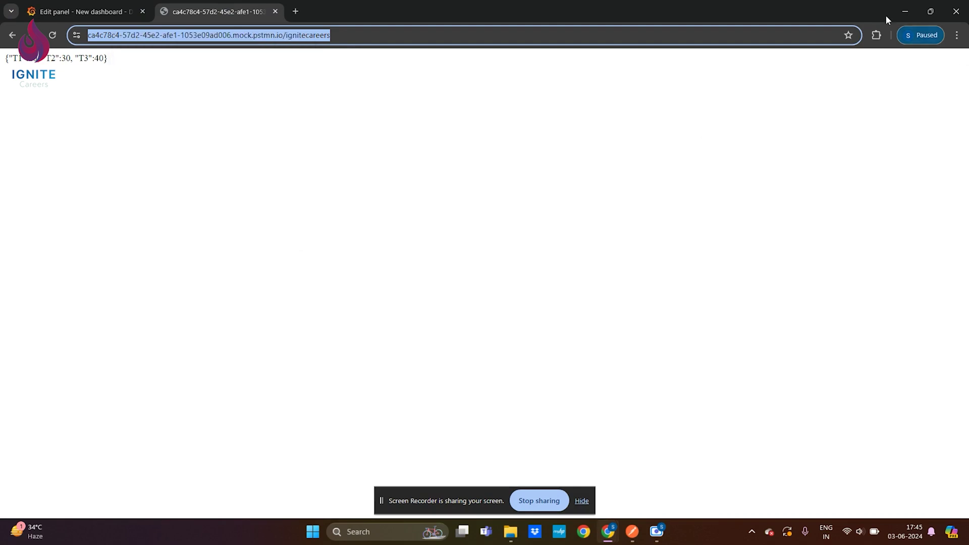
{"action": "left_click", "coordinate": [906, 11]}
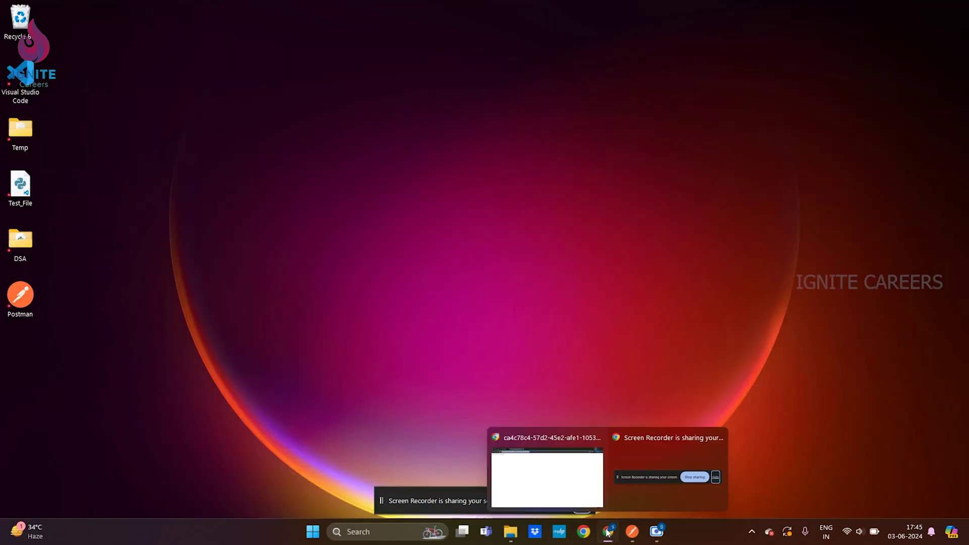
{"action": "left_click", "coordinate": [541, 469]}
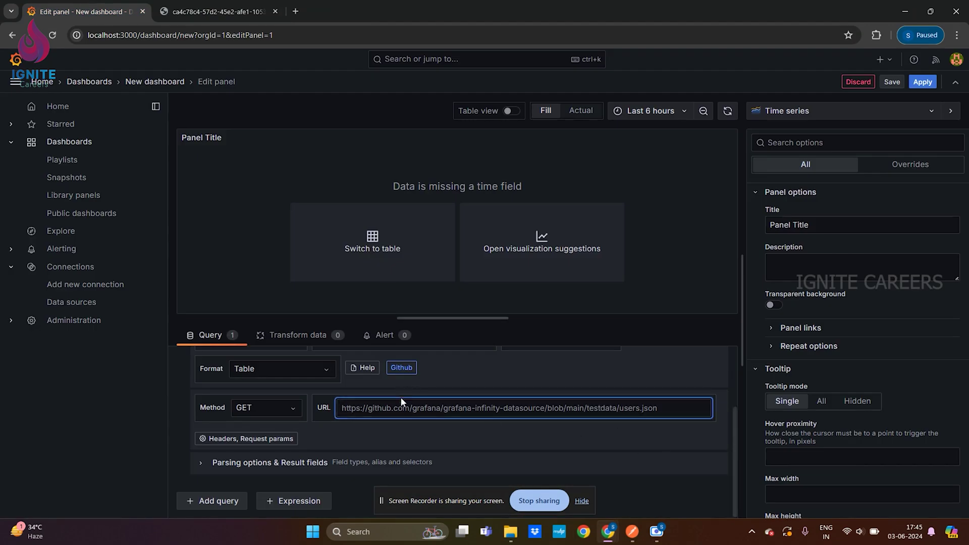
- Paste the mock URL into the query and compare the T1=20, T2=30, T3=40 table with the JSON
{"action": "key", "text": "ctrl+v"}
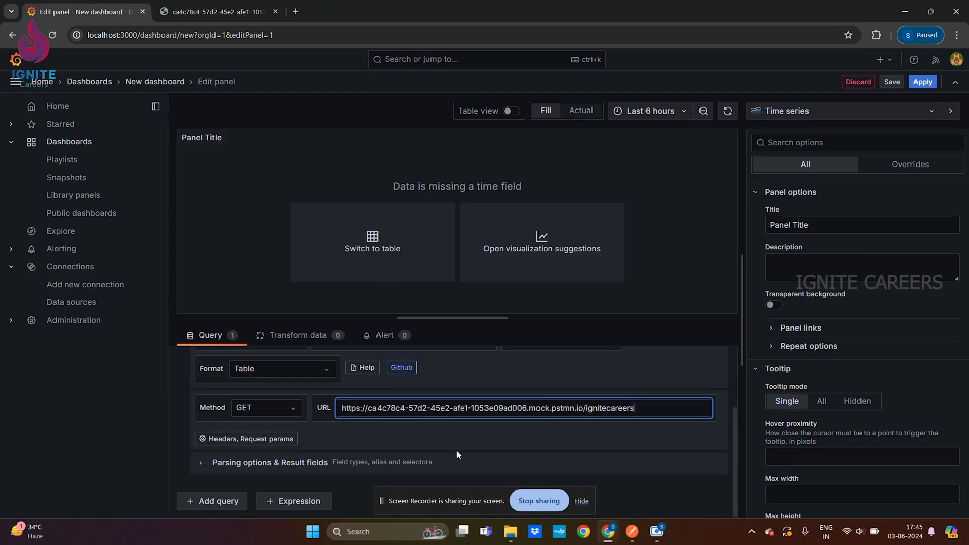
{"action": "mouse_move", "coordinate": [337, 219]}
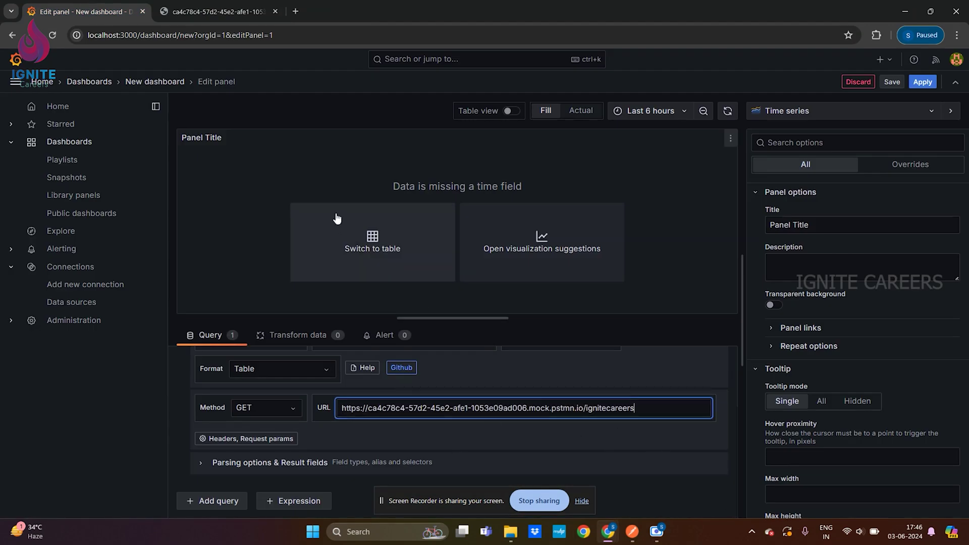
{"action": "left_click", "coordinate": [367, 249]}
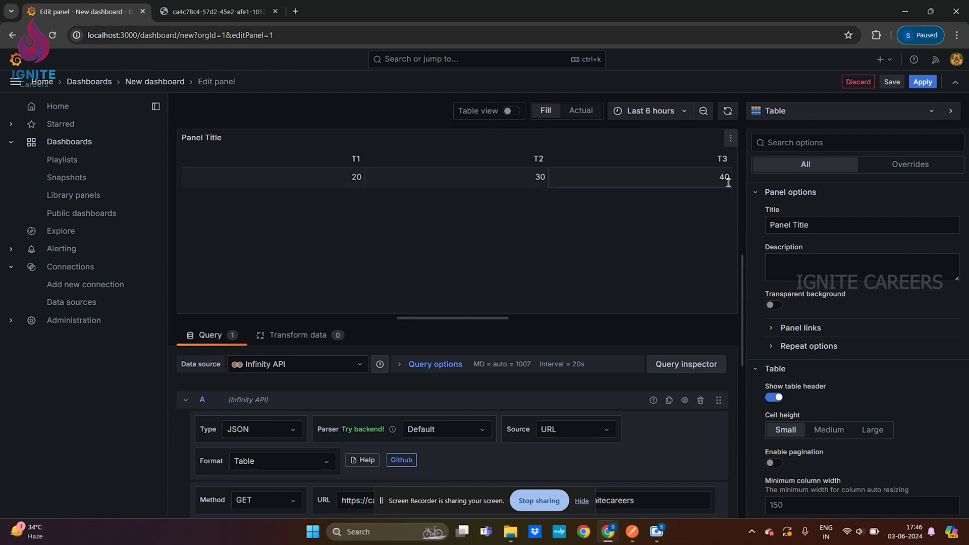
{"action": "left_click", "coordinate": [216, 11]}
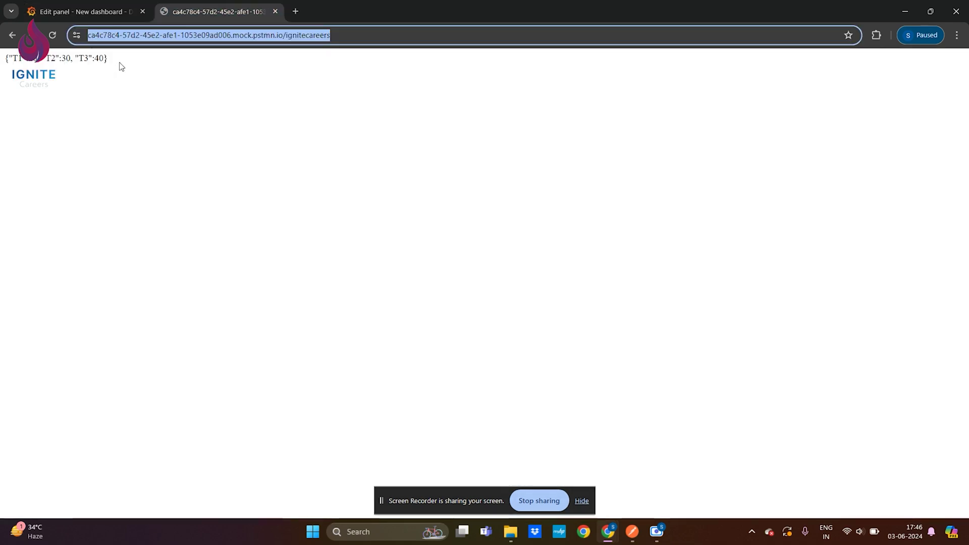
{"action": "left_click", "coordinate": [122, 66]}
{"action": "left_click", "coordinate": [87, 13]}
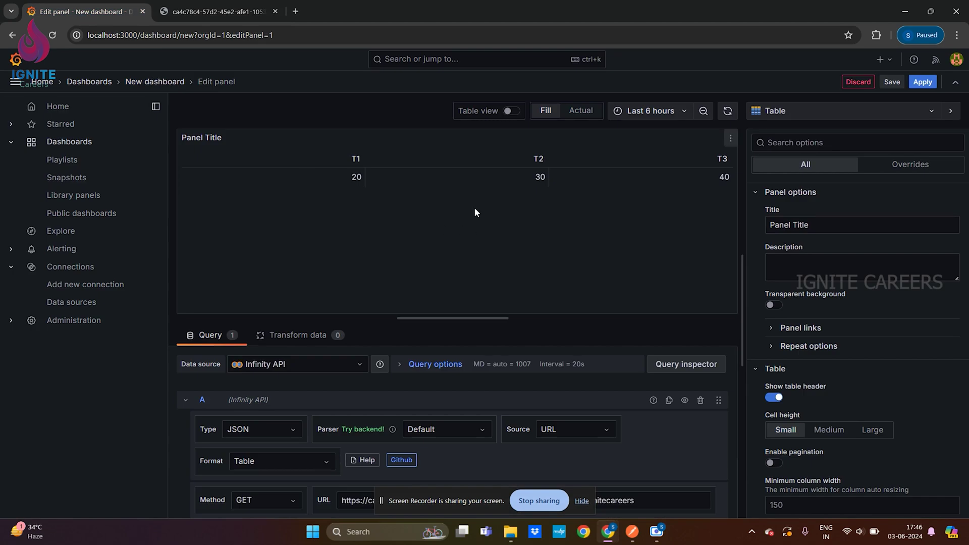
- Change the panel visualization to Stat, then to Gauge, for T1=20, T2=30 and T3=40
{"action": "left_click", "coordinate": [882, 110]}
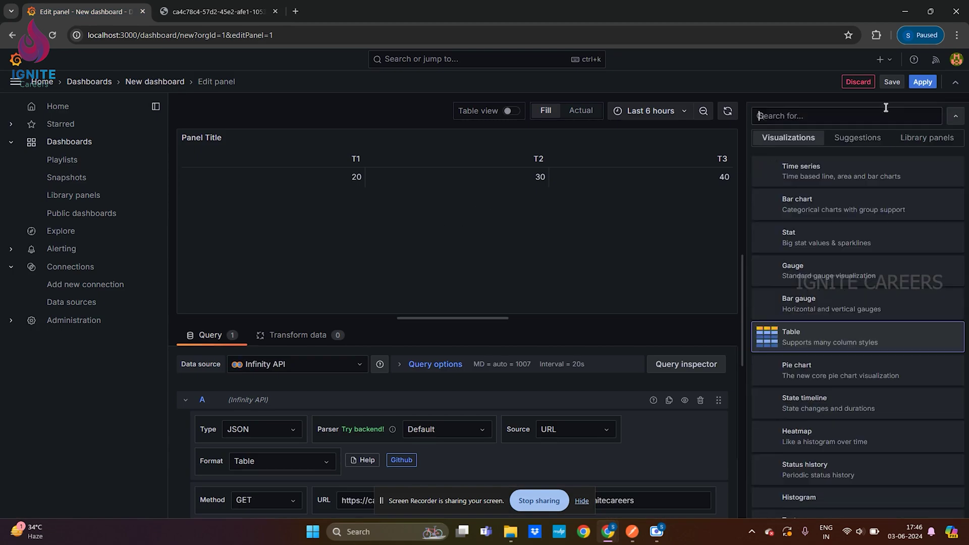
{"action": "left_click", "coordinate": [813, 241]}
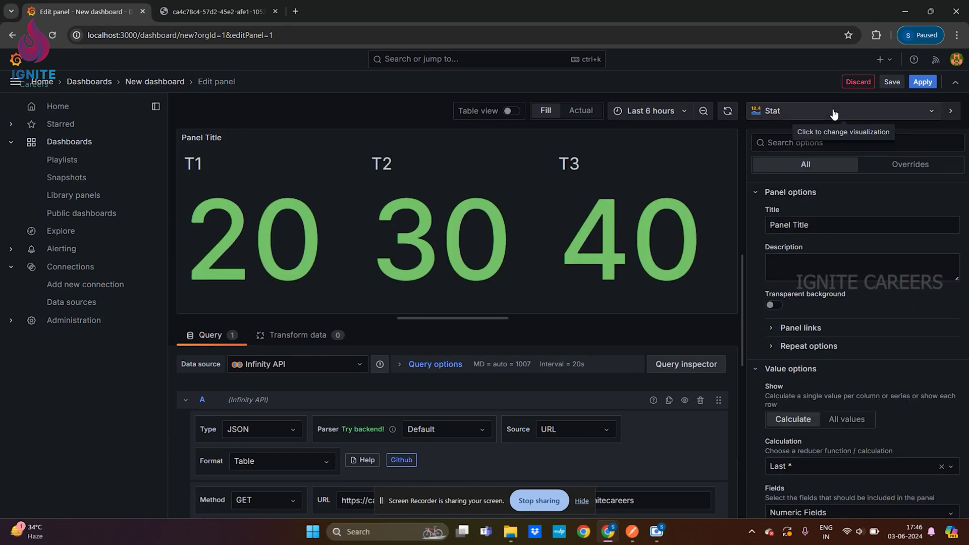
{"action": "left_click", "coordinate": [825, 112]}
{"action": "left_click", "coordinate": [810, 271]}
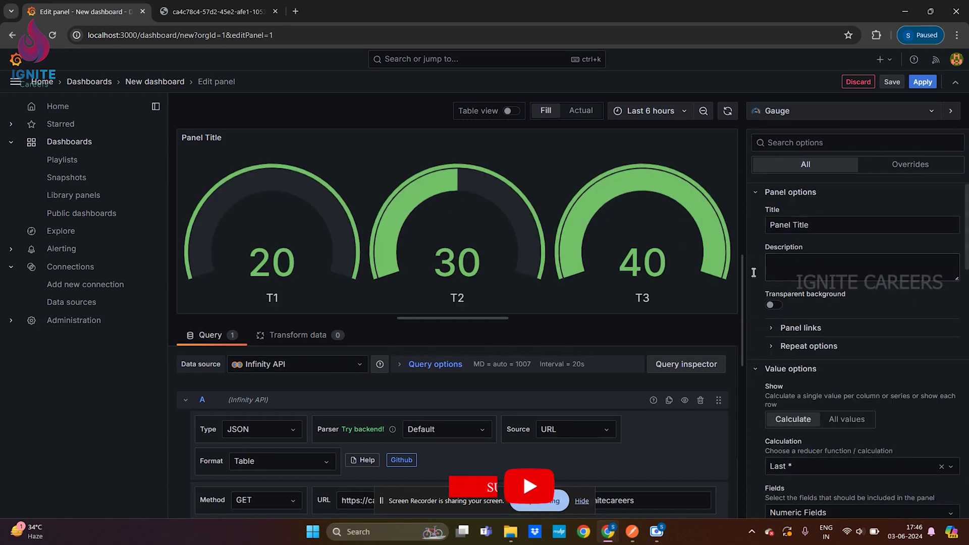
{"action": "left_click", "coordinate": [923, 81]}
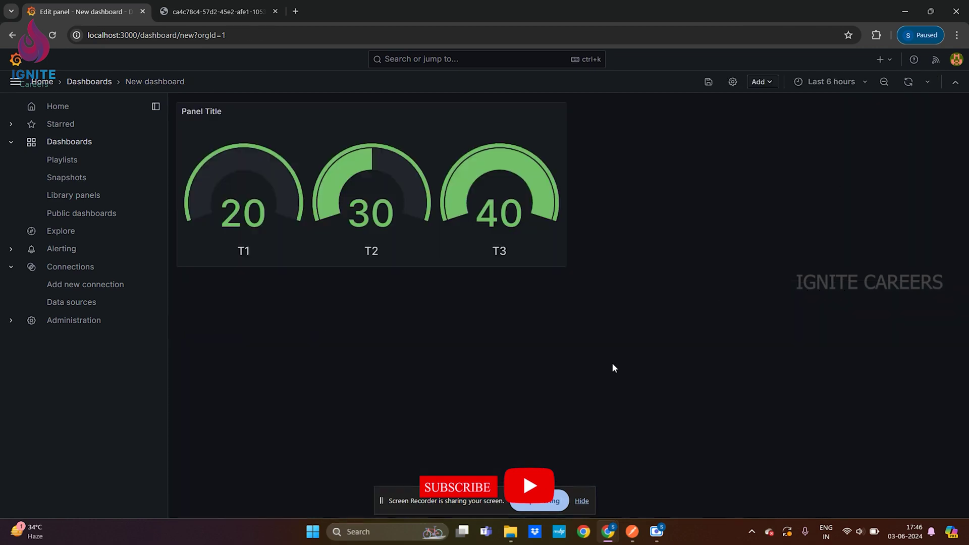
{"action": "left_click", "coordinate": [581, 501]}
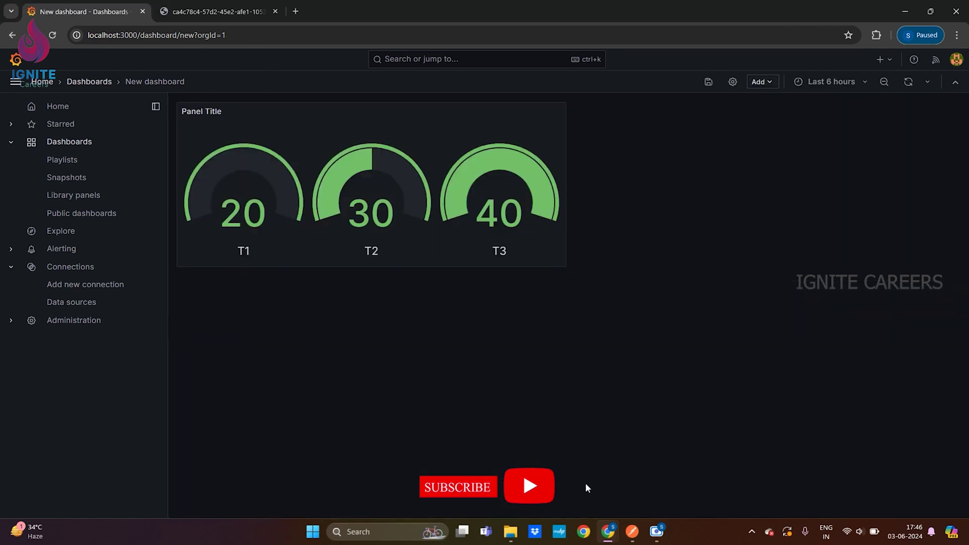